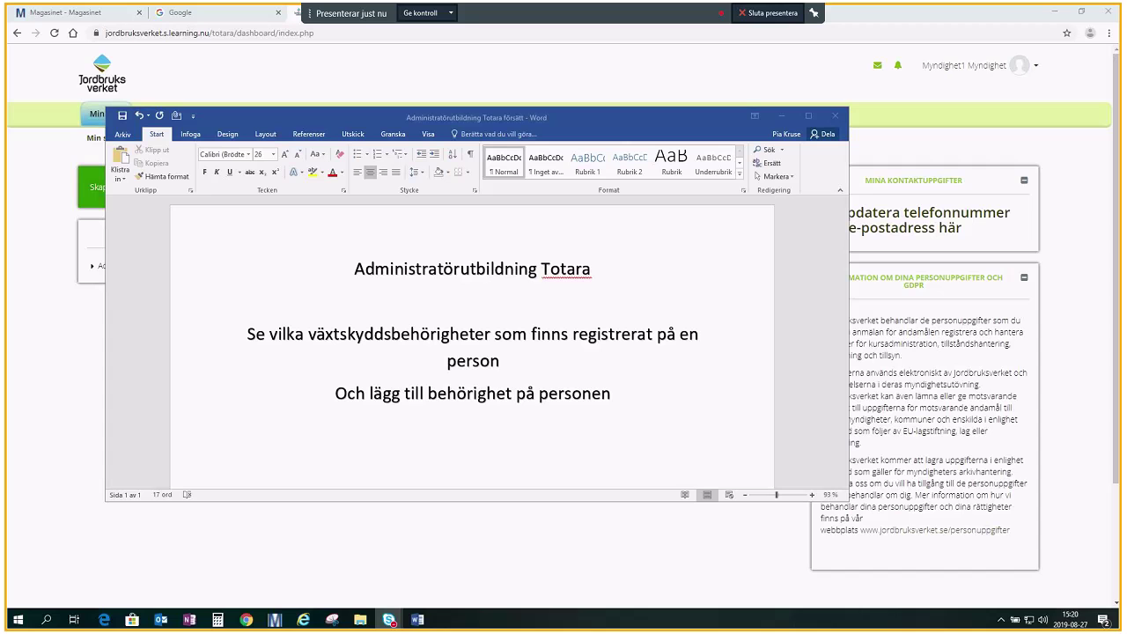
- Hide the Word notes and open the Rapporter page listing available reports
click(639, 123)
key(alt+Tab)
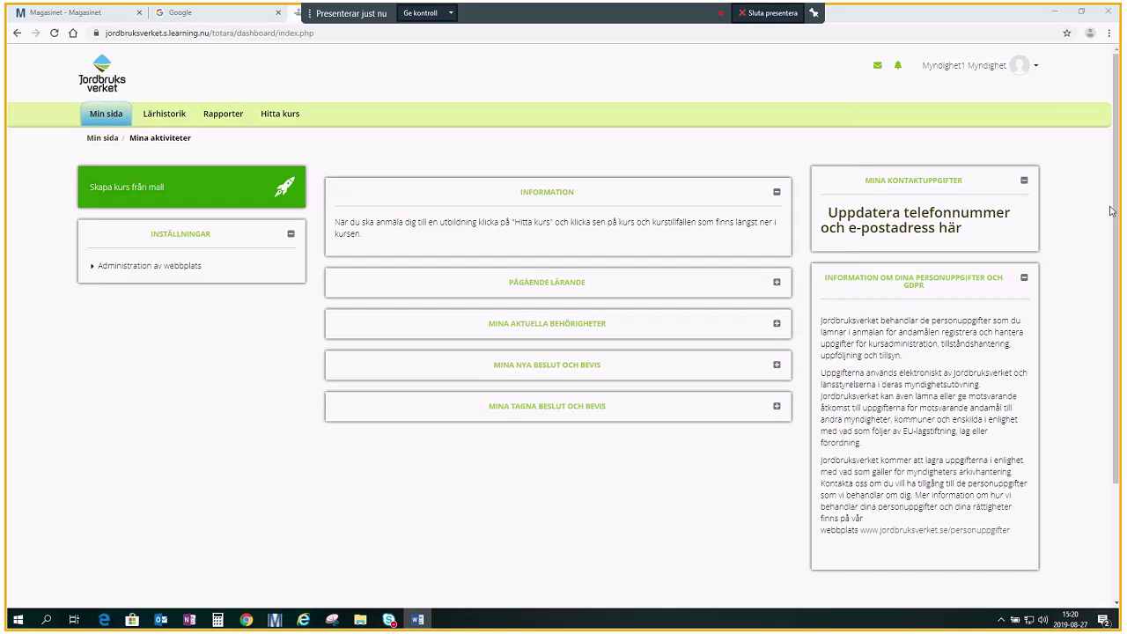
click(212, 121)
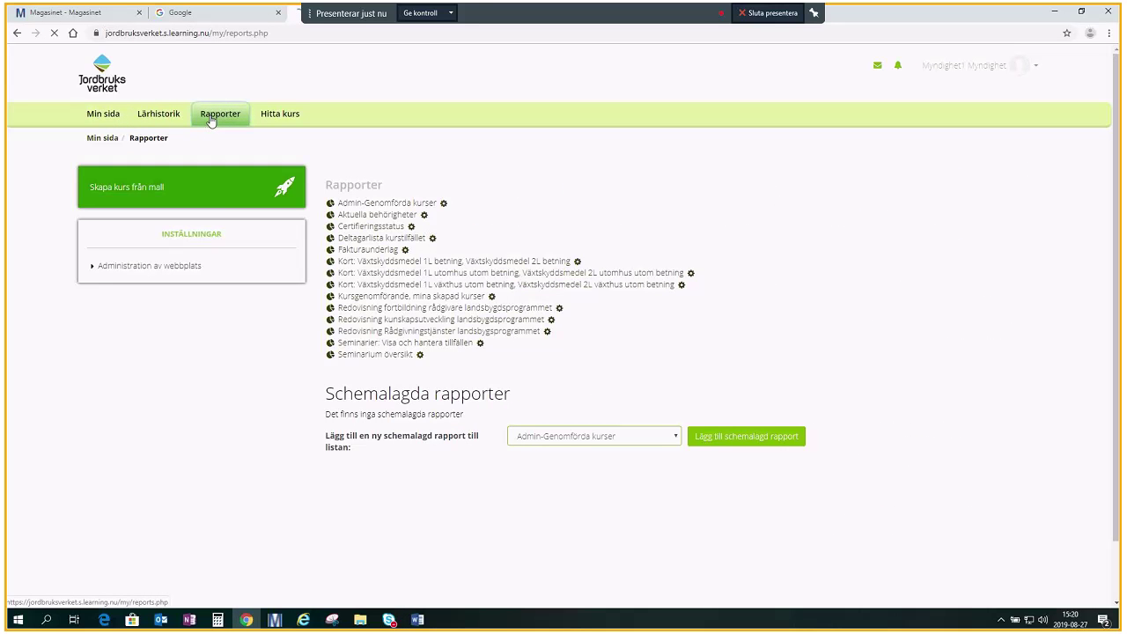
- Open Certifieringsstatus and filter it by the test user's personnummer to show one record
click(368, 227)
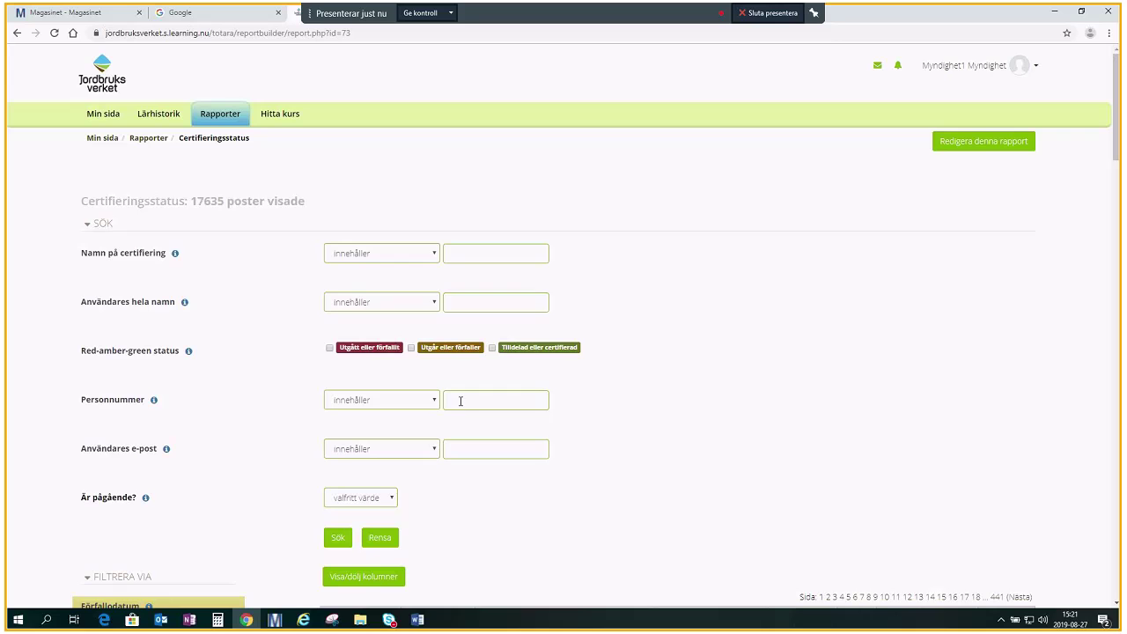
click(461, 401)
click(338, 539)
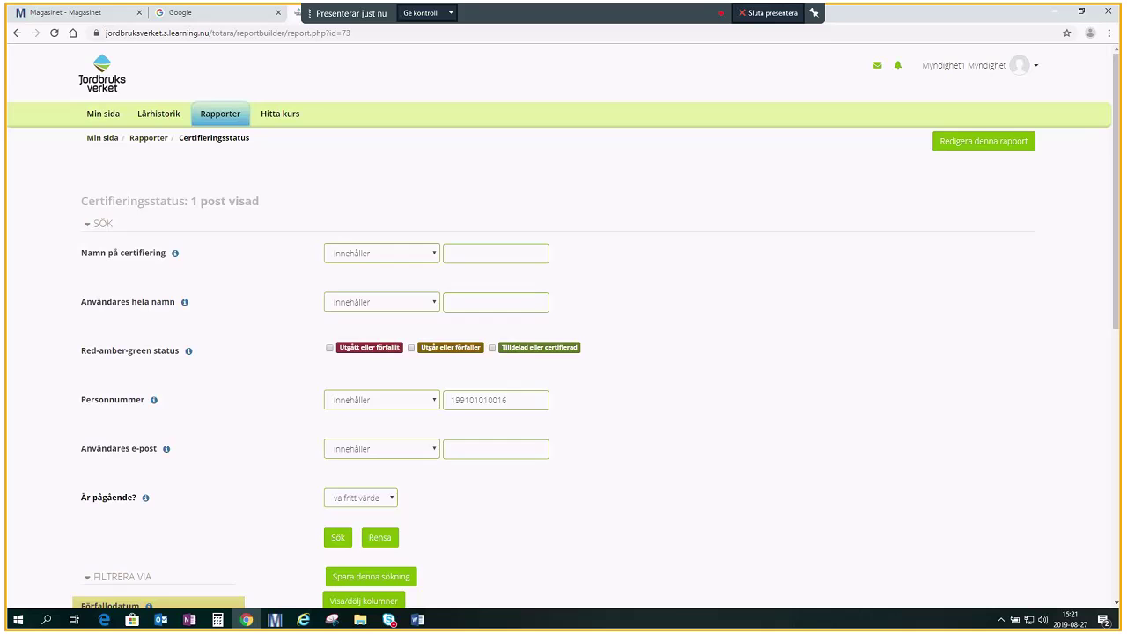
scroll(1087, 359, down, 4)
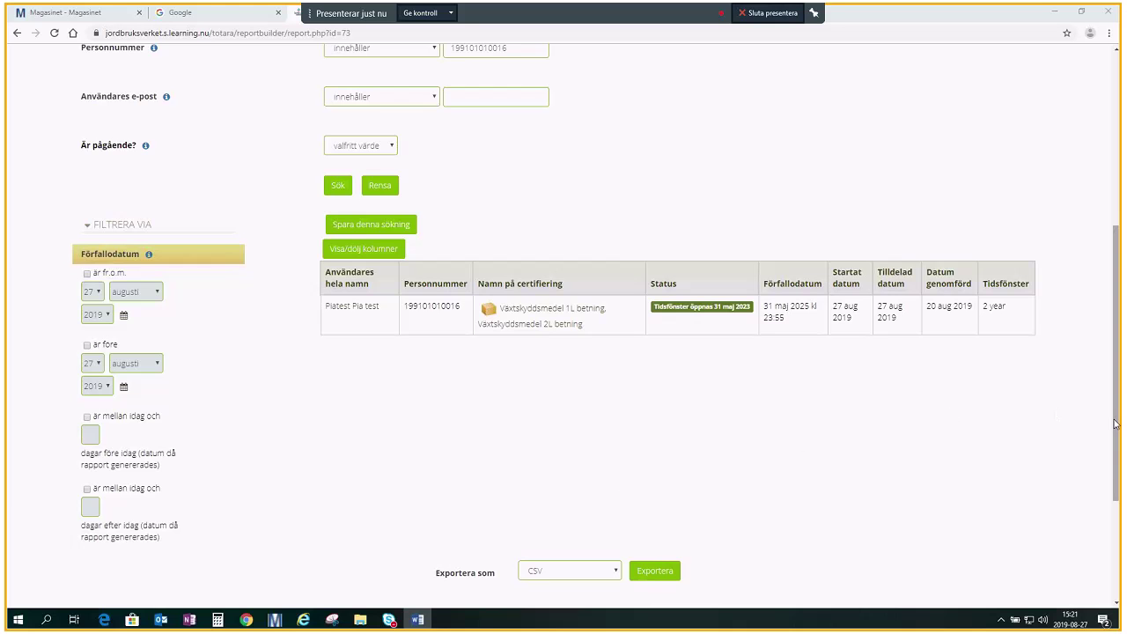
drag(1115, 423, 1099, 219)
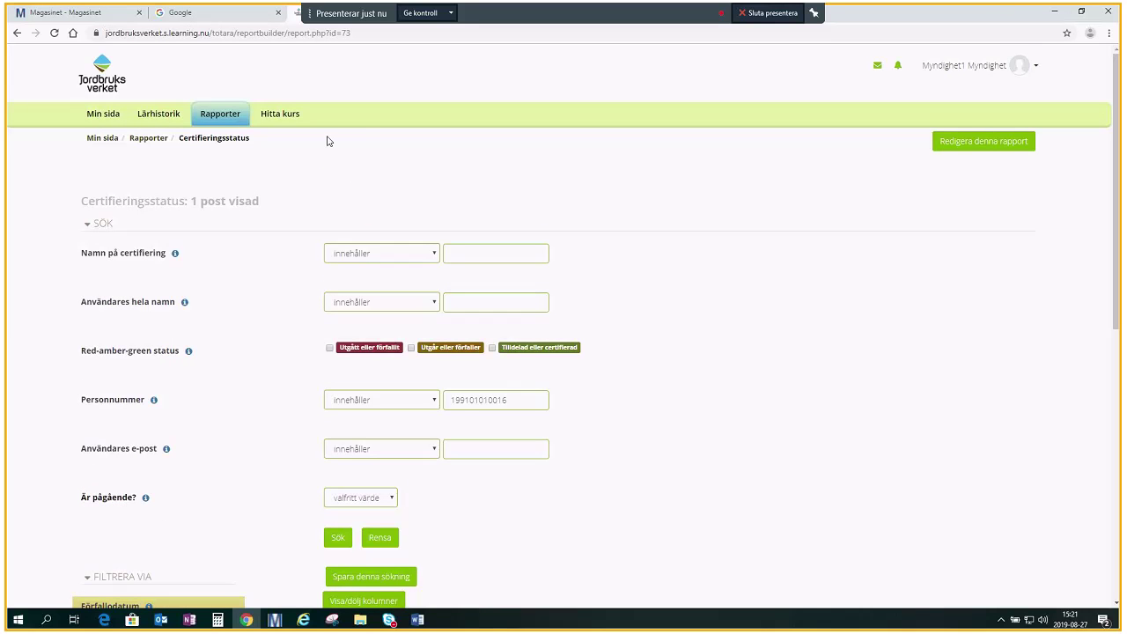
- Filter the catalogue to Växthus and open Registrerade användare for Grundkurs växthus
click(275, 123)
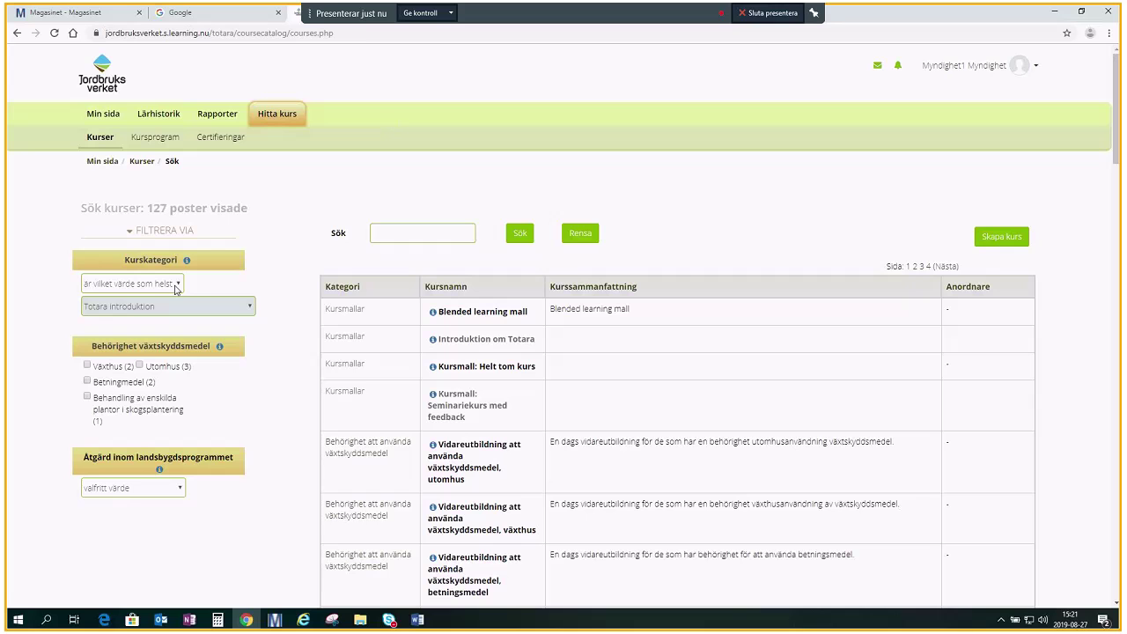
click(87, 365)
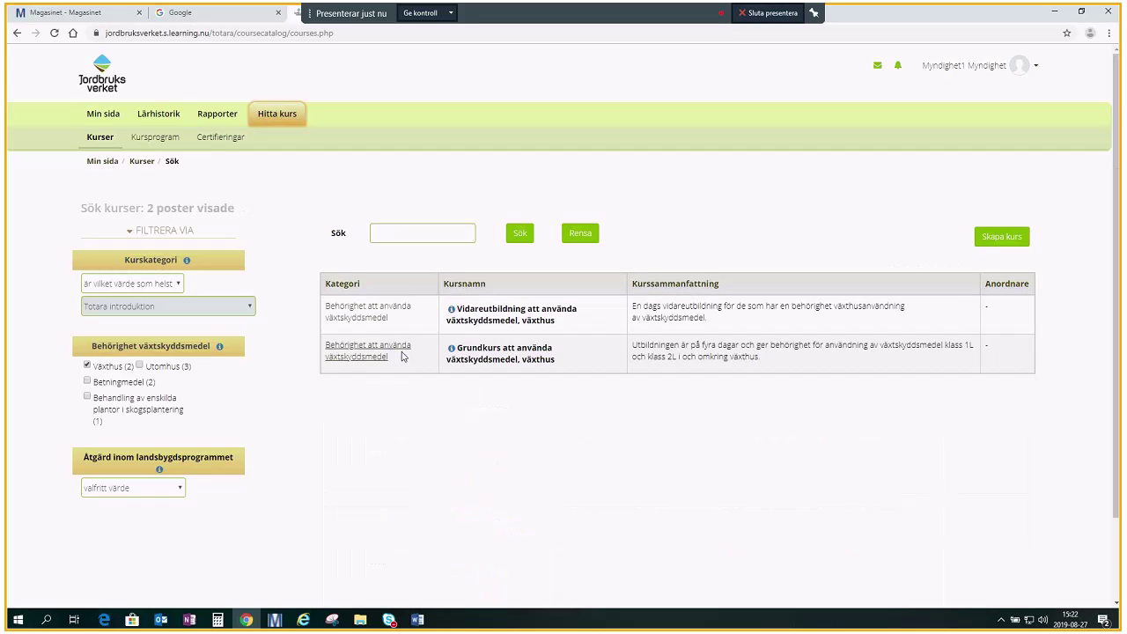
click(501, 367)
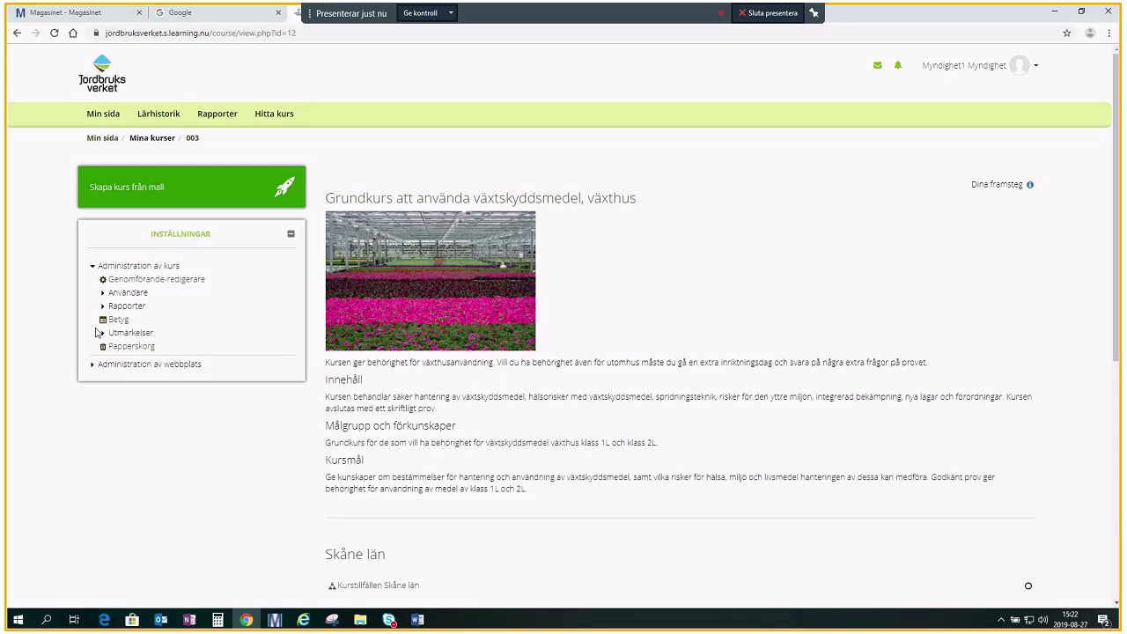
click(129, 296)
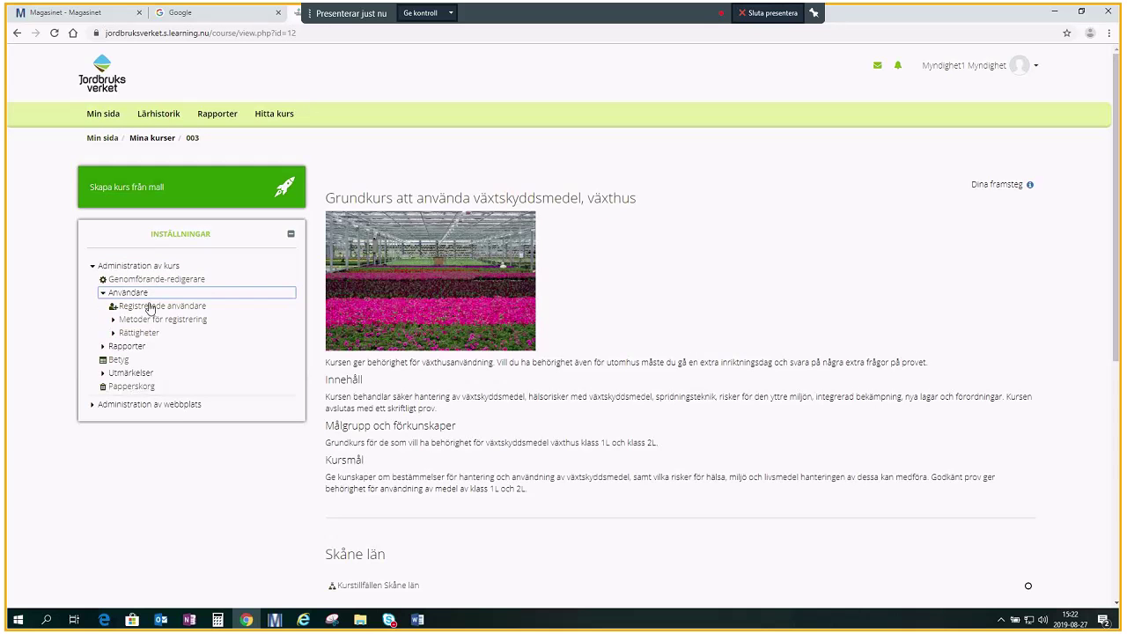
click(149, 307)
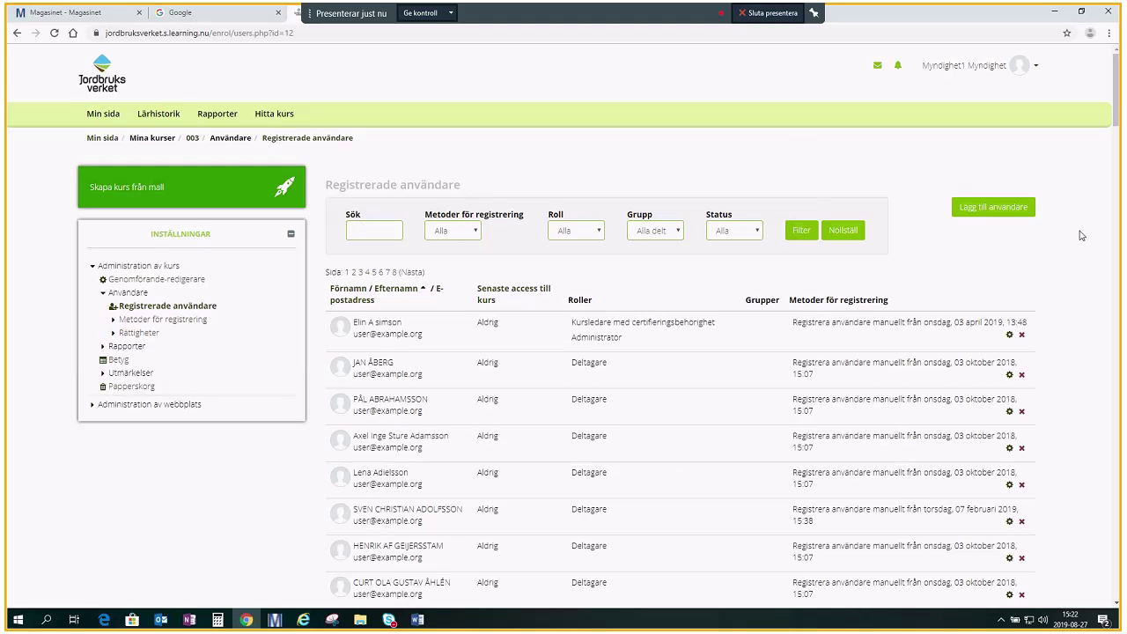
- In Lägg till användare, search for the user by personnummer, correcting the entered number
click(1011, 206)
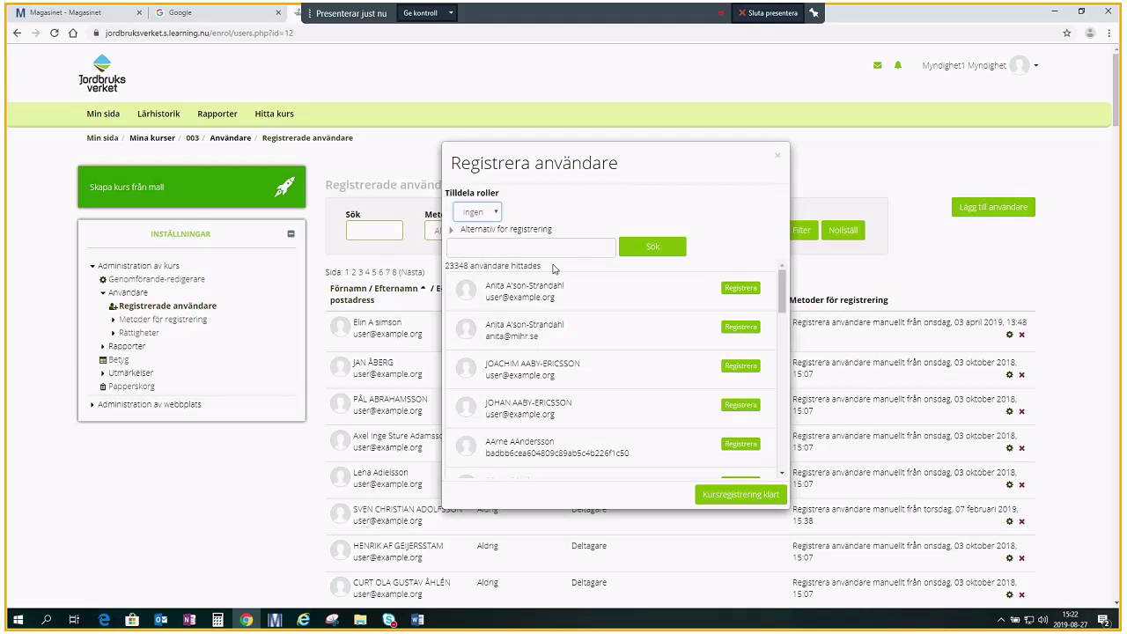
click(496, 246)
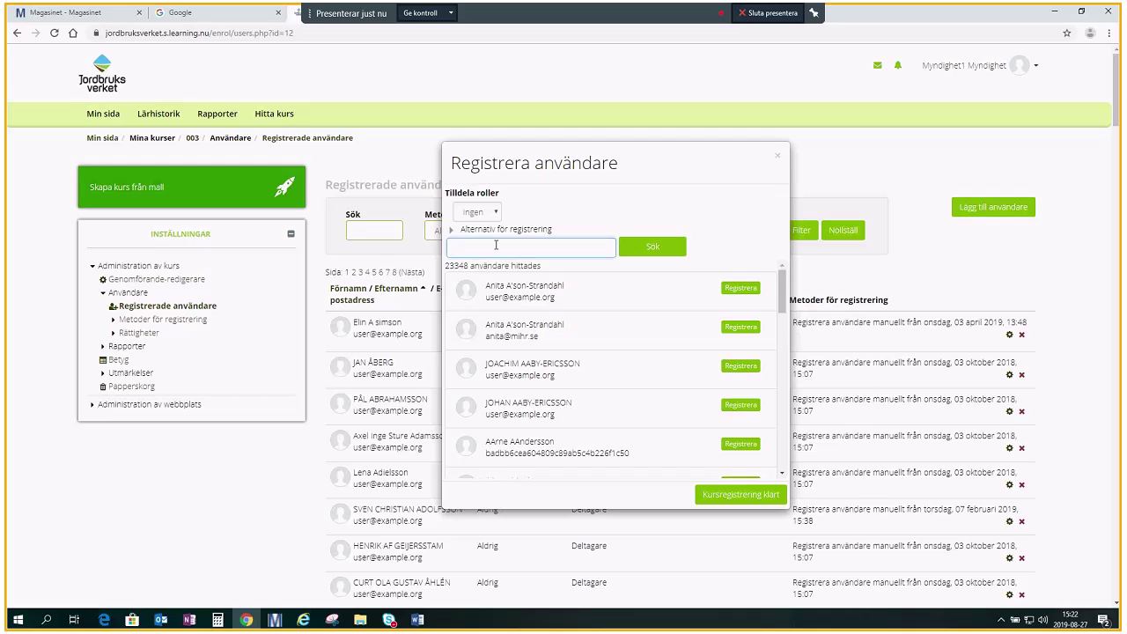
click(643, 250)
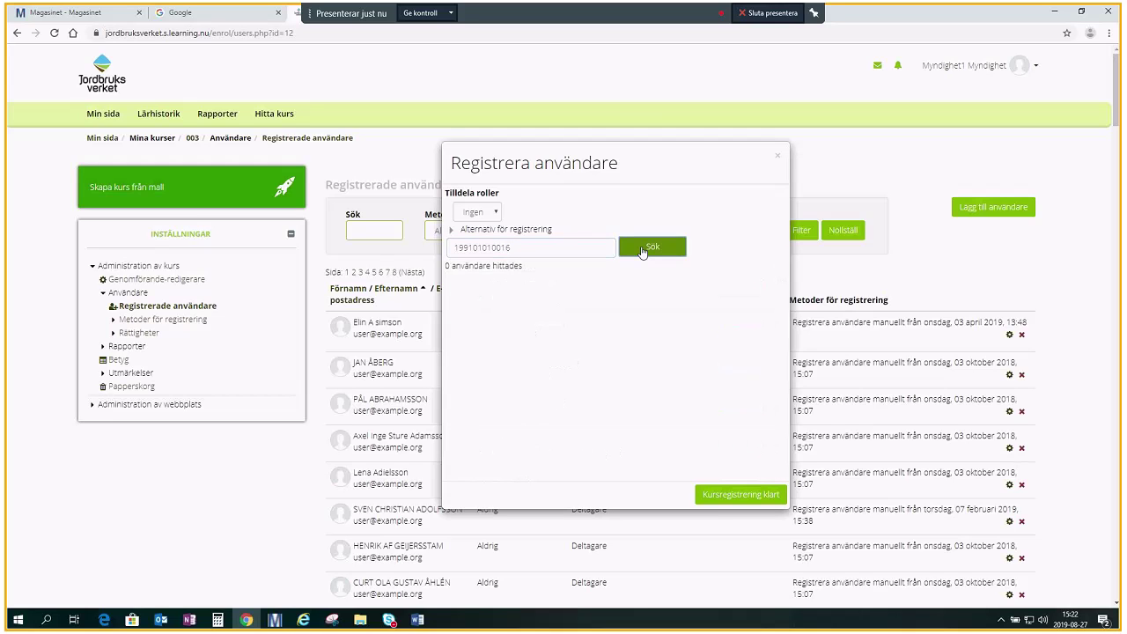
click(511, 248)
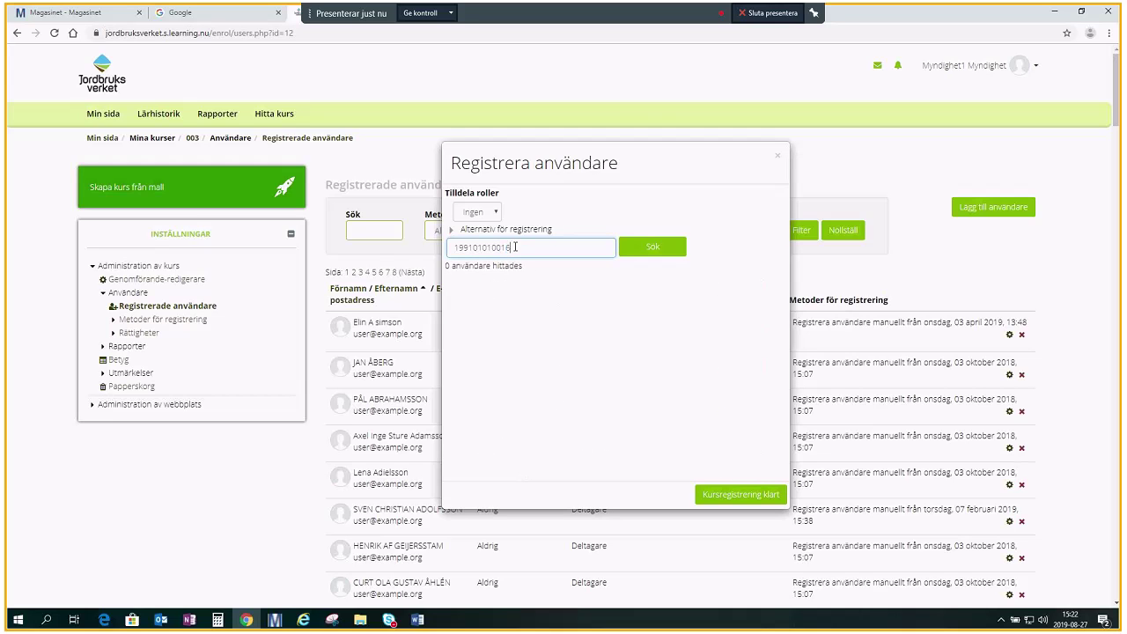
click(500, 247)
text(0)
click(643, 245)
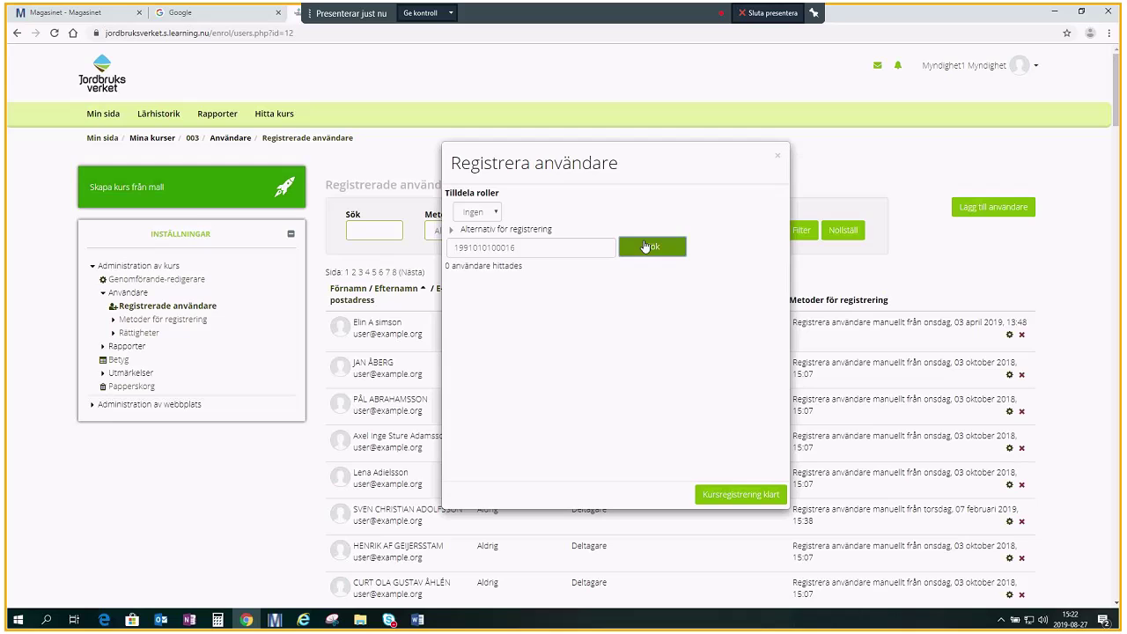
- Search for the test user by name, enrol them with Registrera, and finish enrolment
text(ola tes)
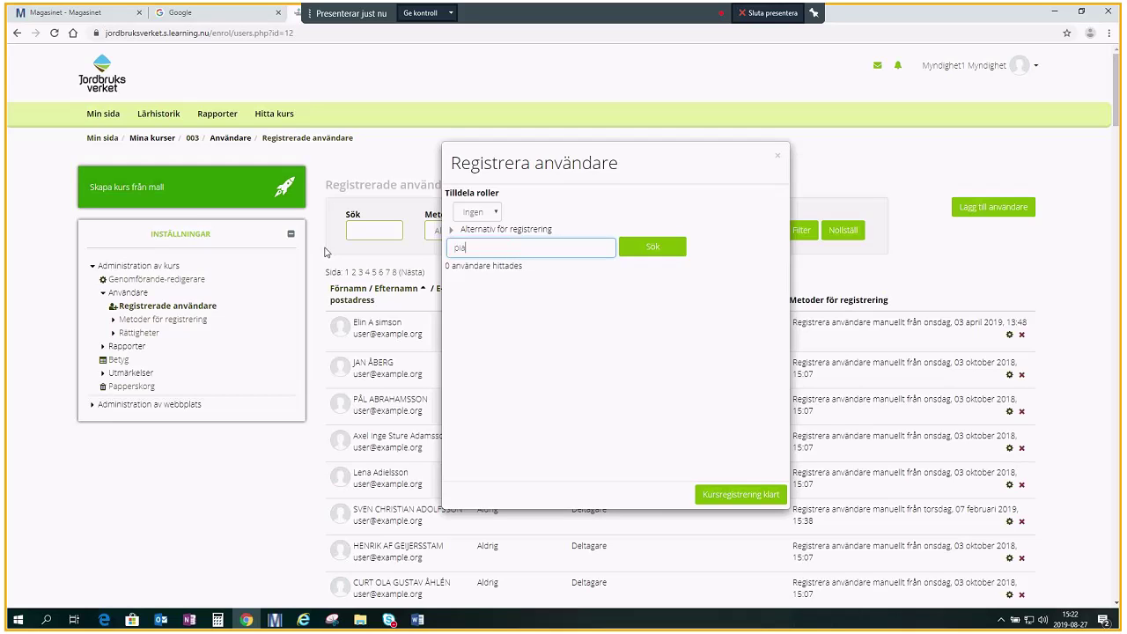
text(test)
click(665, 248)
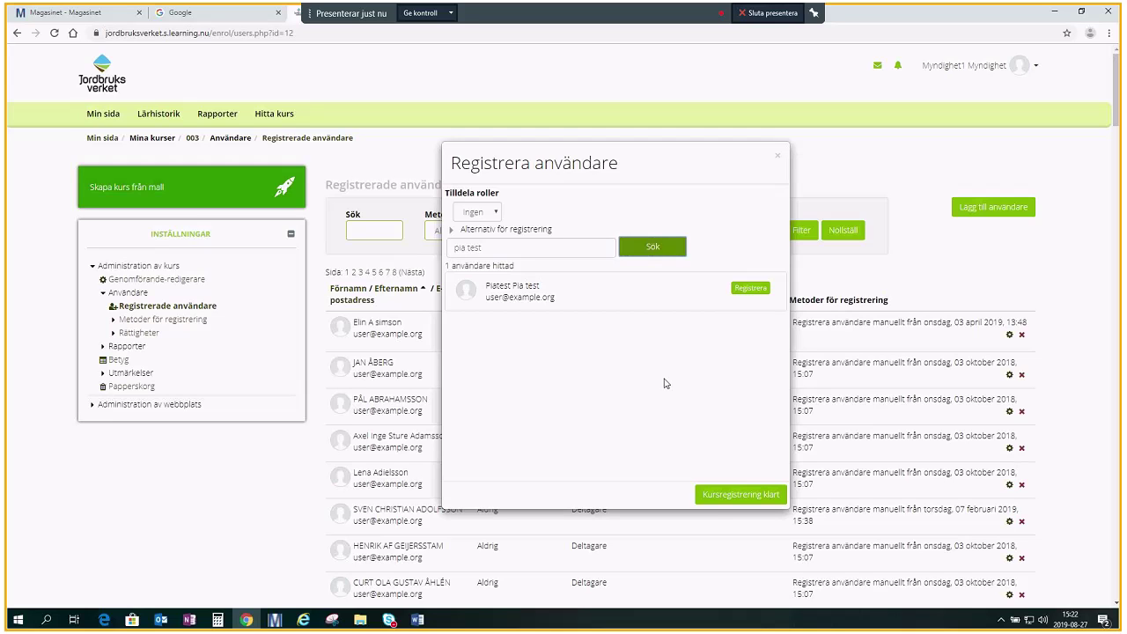
click(751, 288)
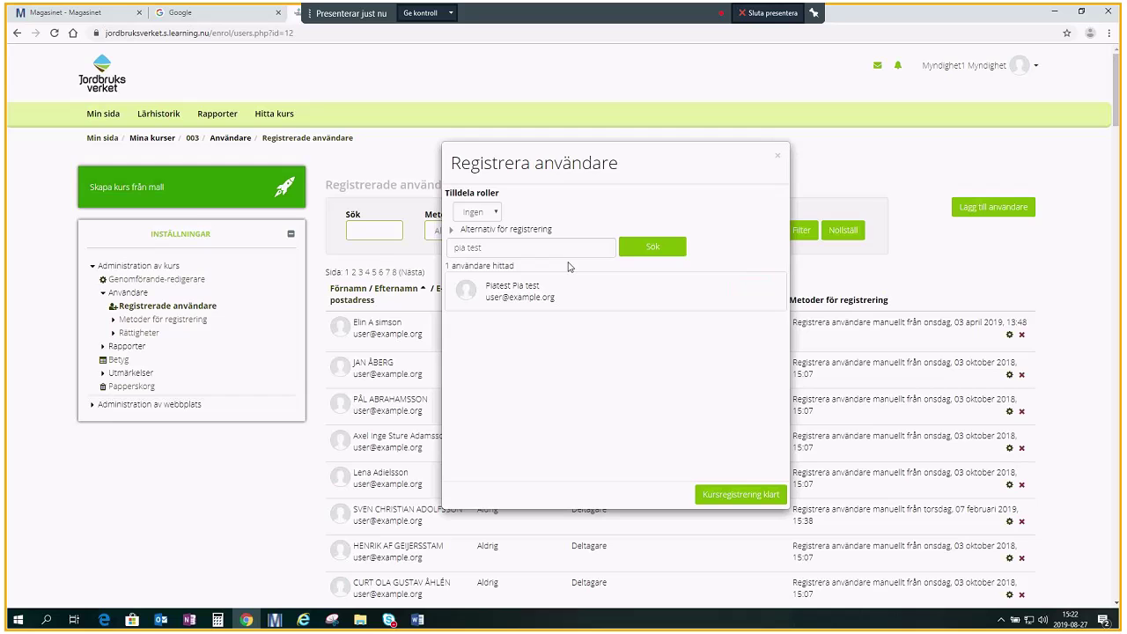
click(729, 496)
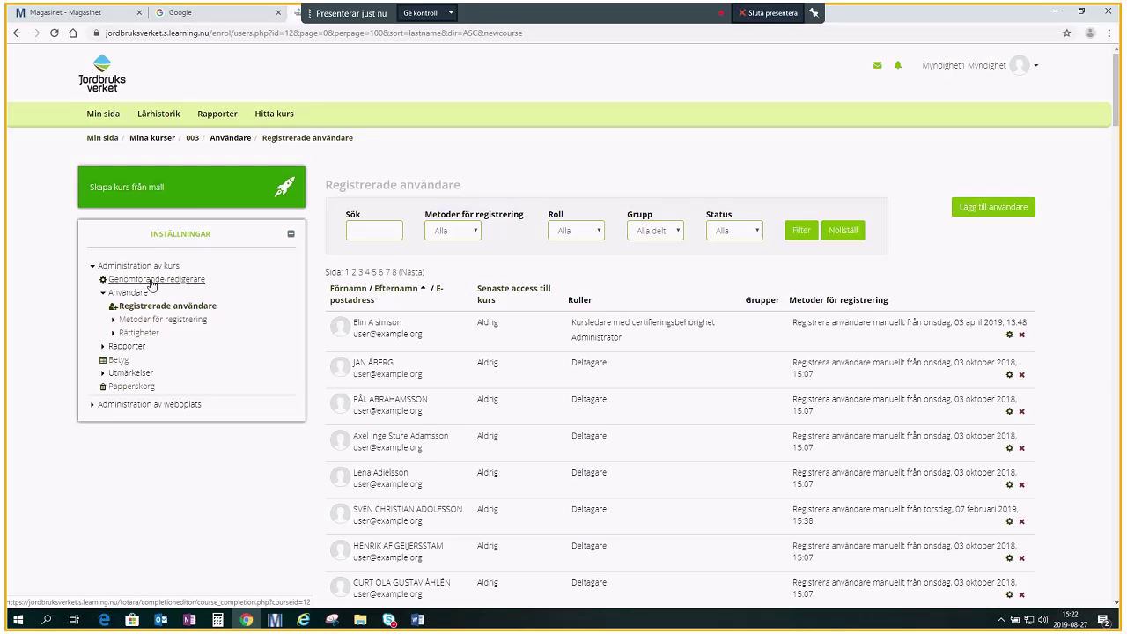
- In Genomförande-redigerare, find the test user by name and open their course completion for editing
click(148, 280)
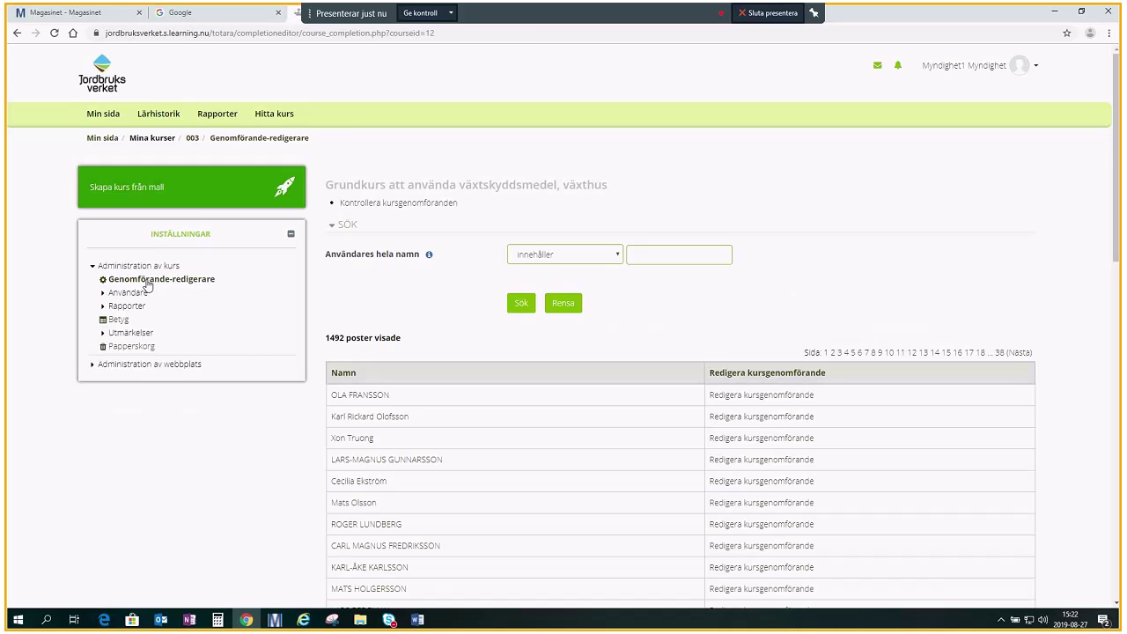
click(698, 256)
text(ola test)
click(520, 306)
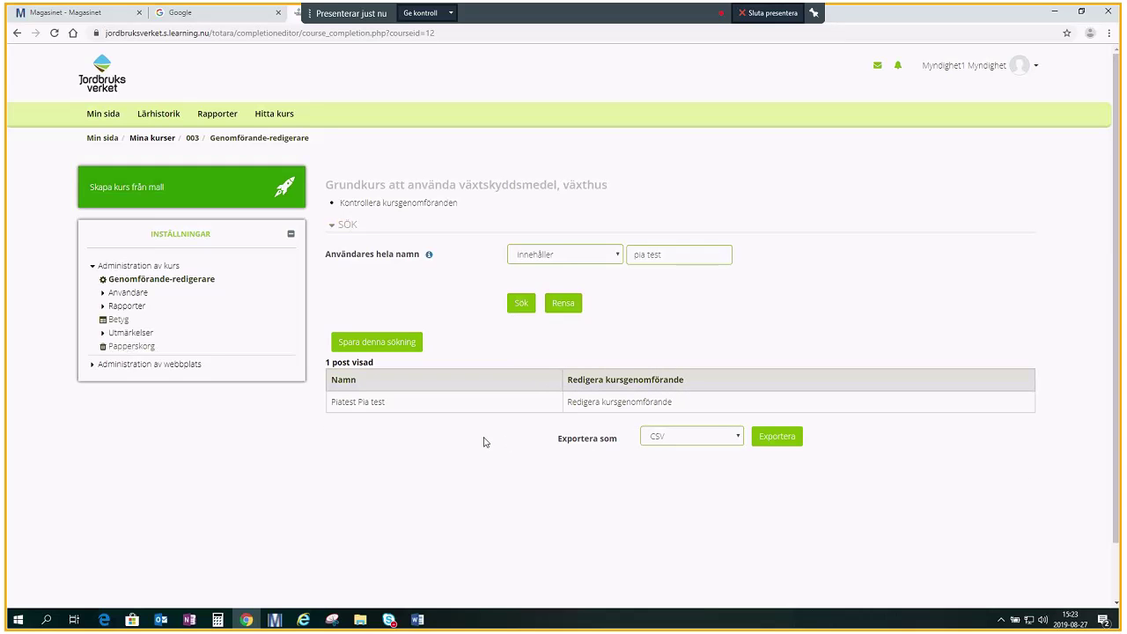
click(600, 403)
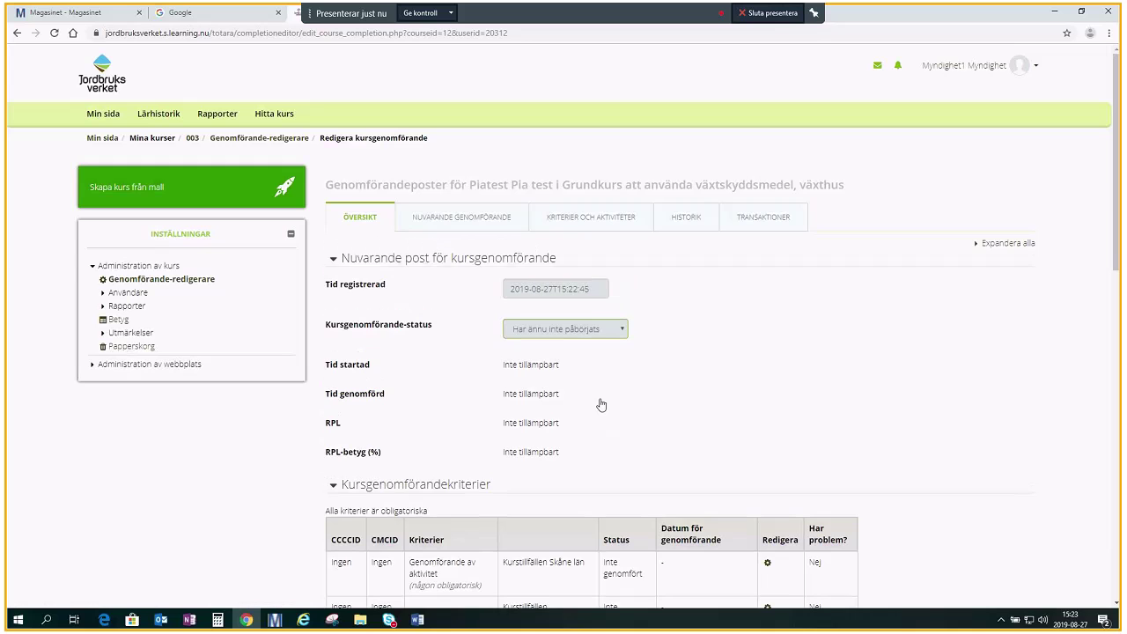
- Use the date picker to set the Tid registrerad date to 31 May 2019
click(499, 226)
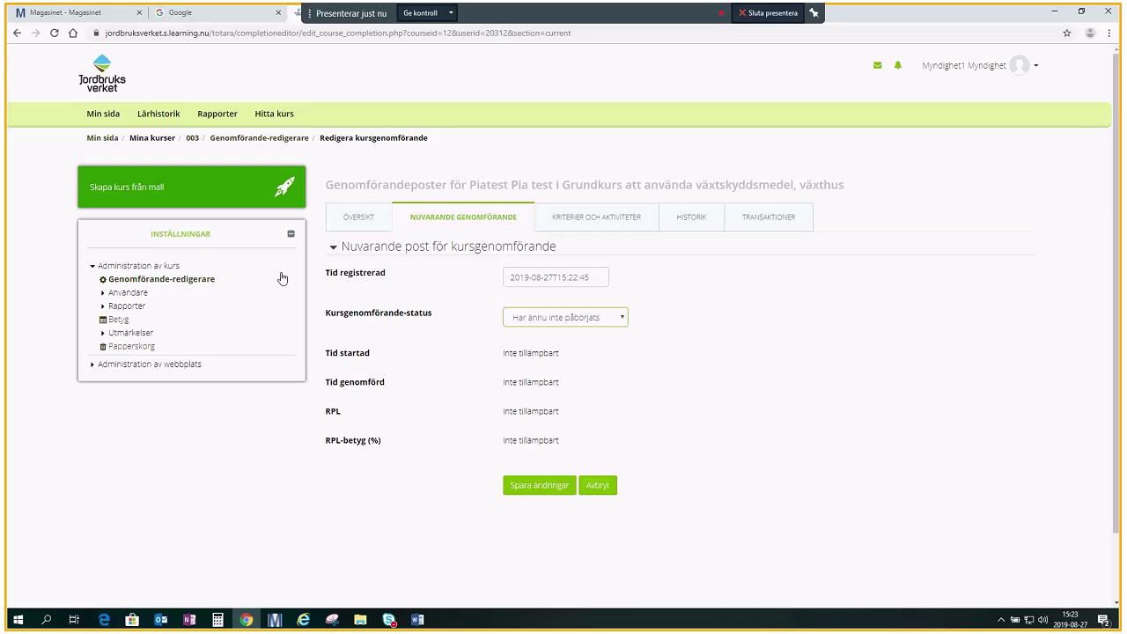
click(597, 280)
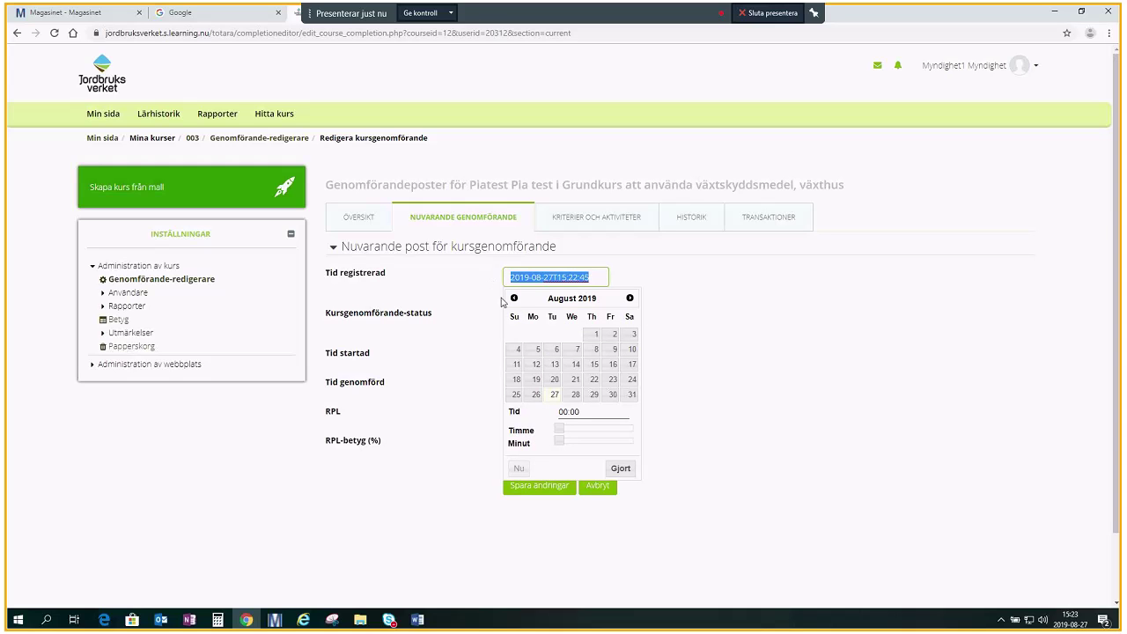
click(514, 298)
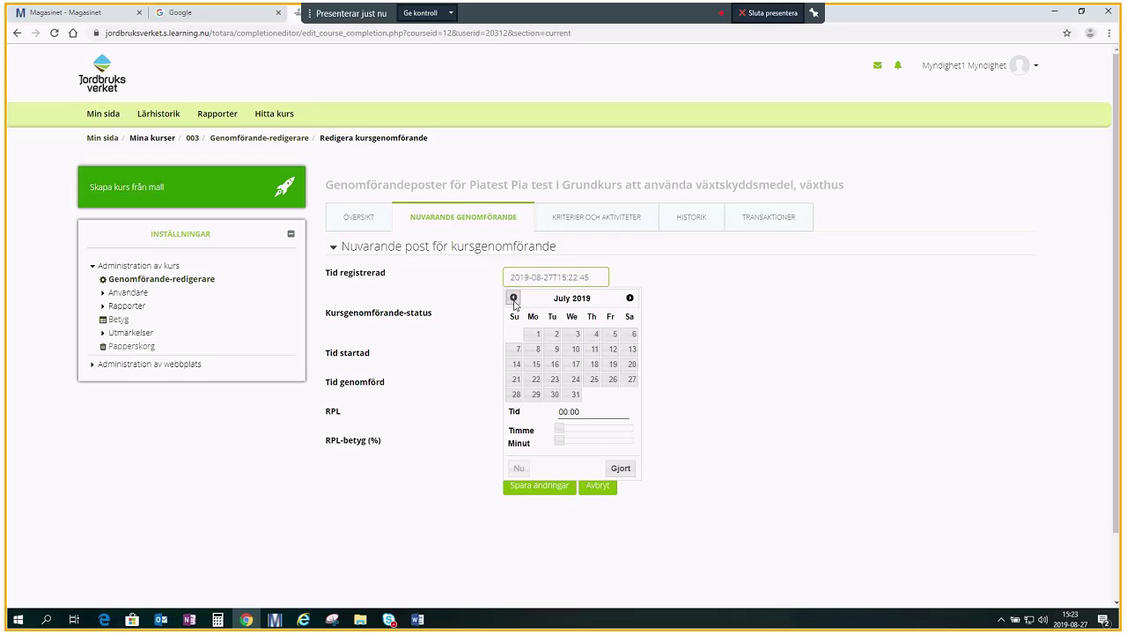
click(514, 298)
click(514, 299)
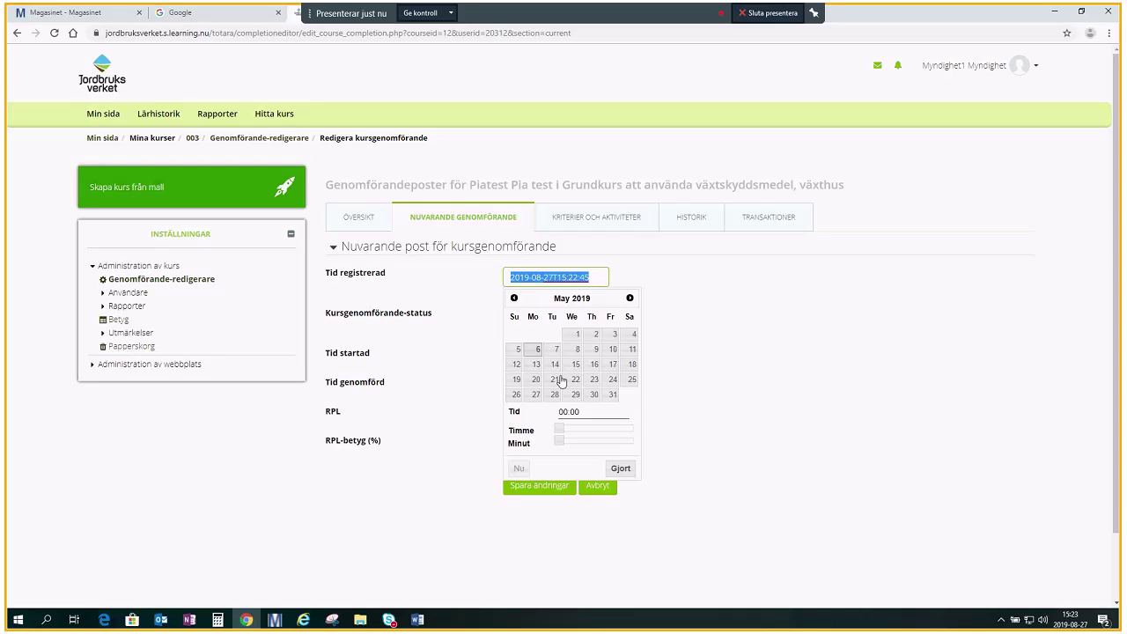
click(611, 395)
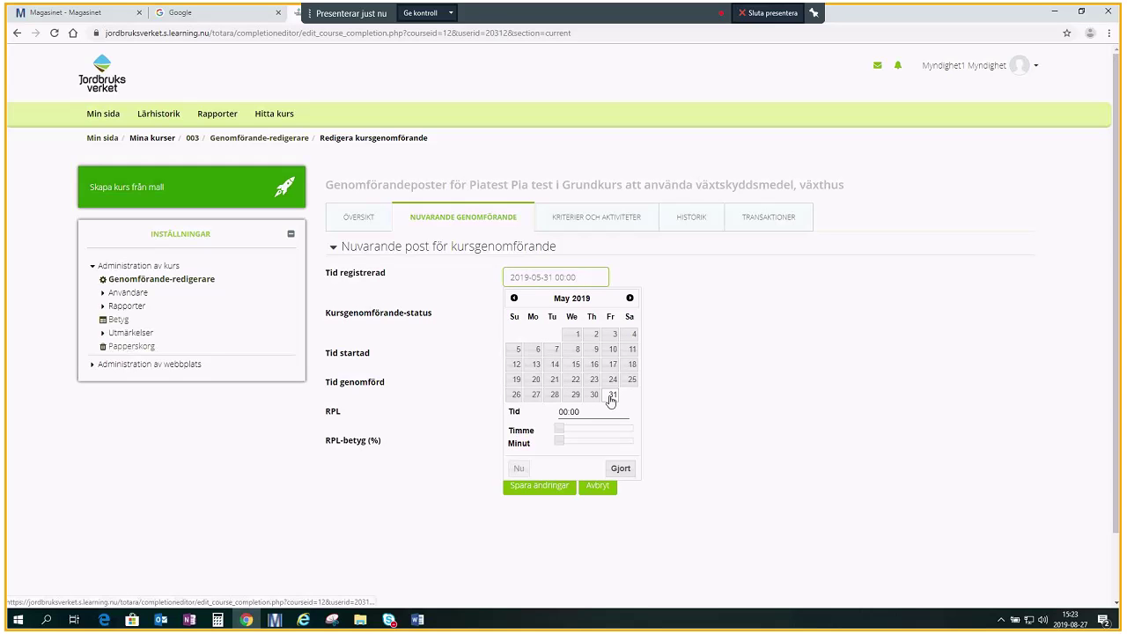
click(618, 471)
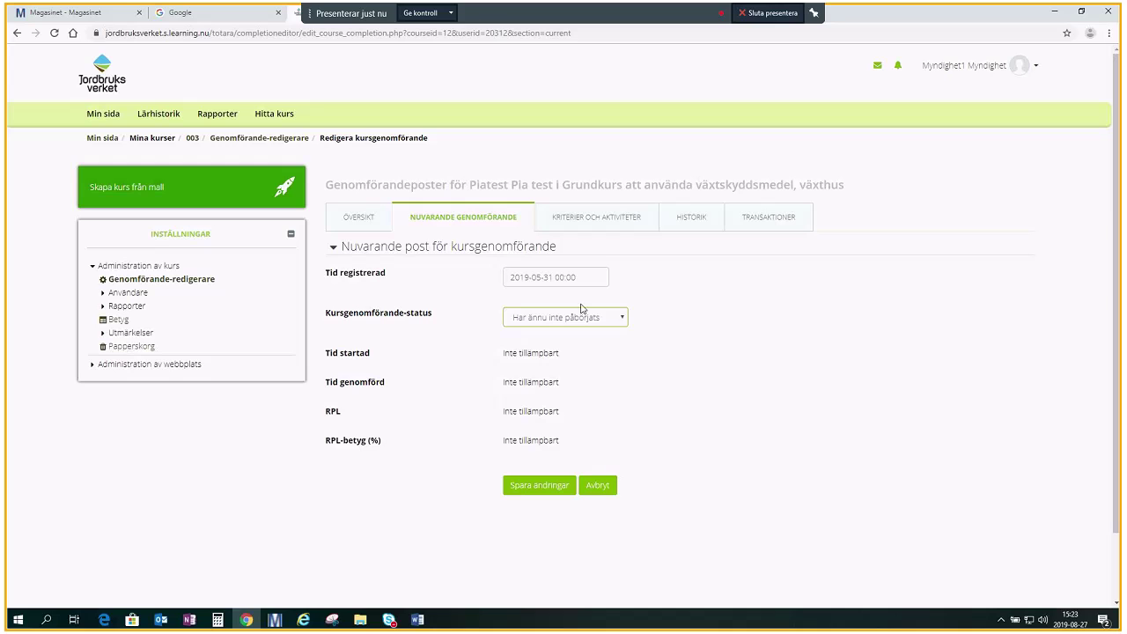
click(587, 274)
key(ctrl+c)
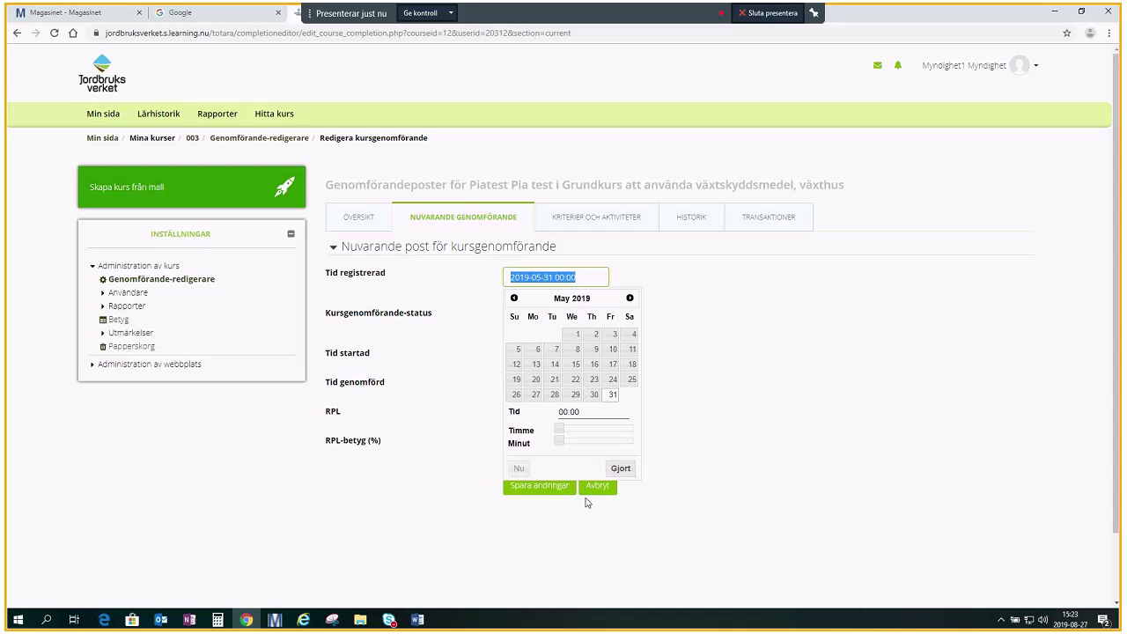
click(616, 468)
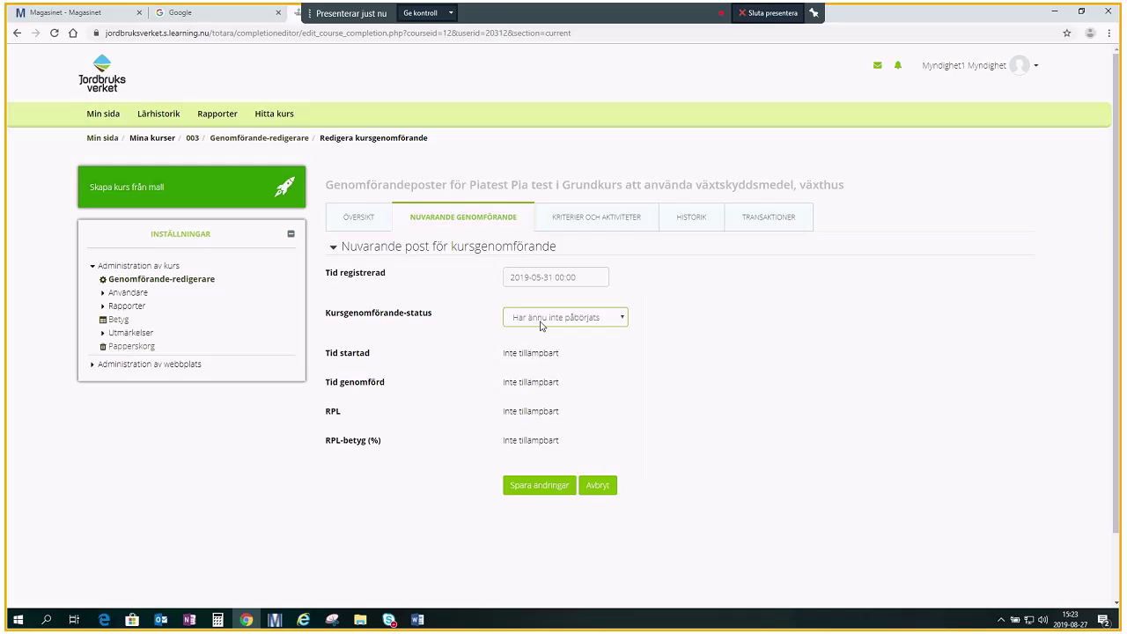
click(623, 318)
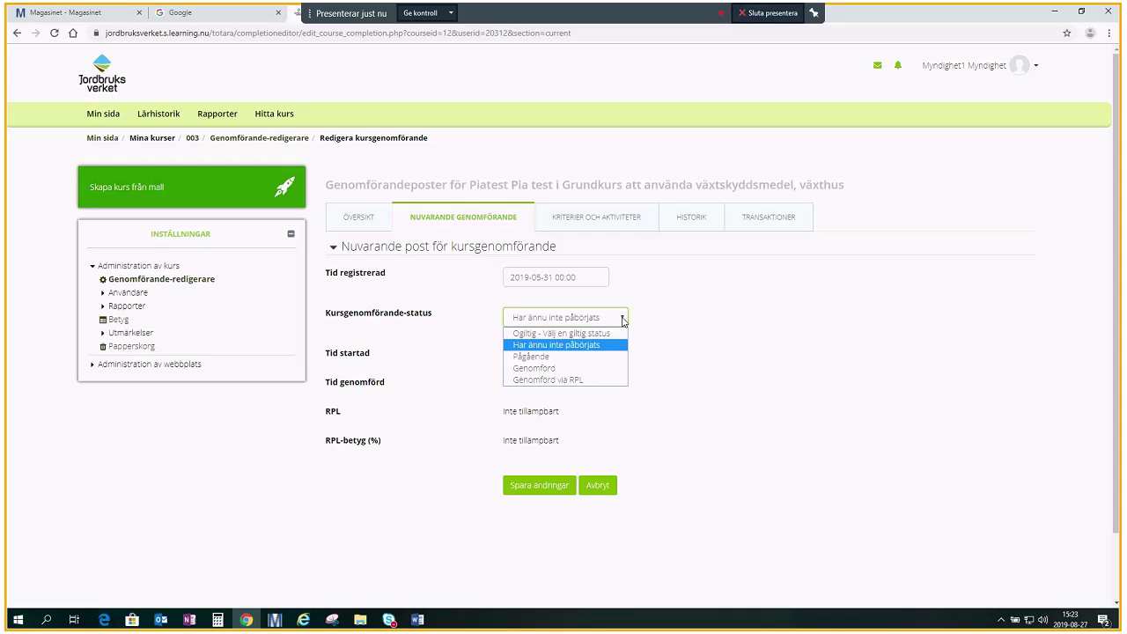
click(611, 380)
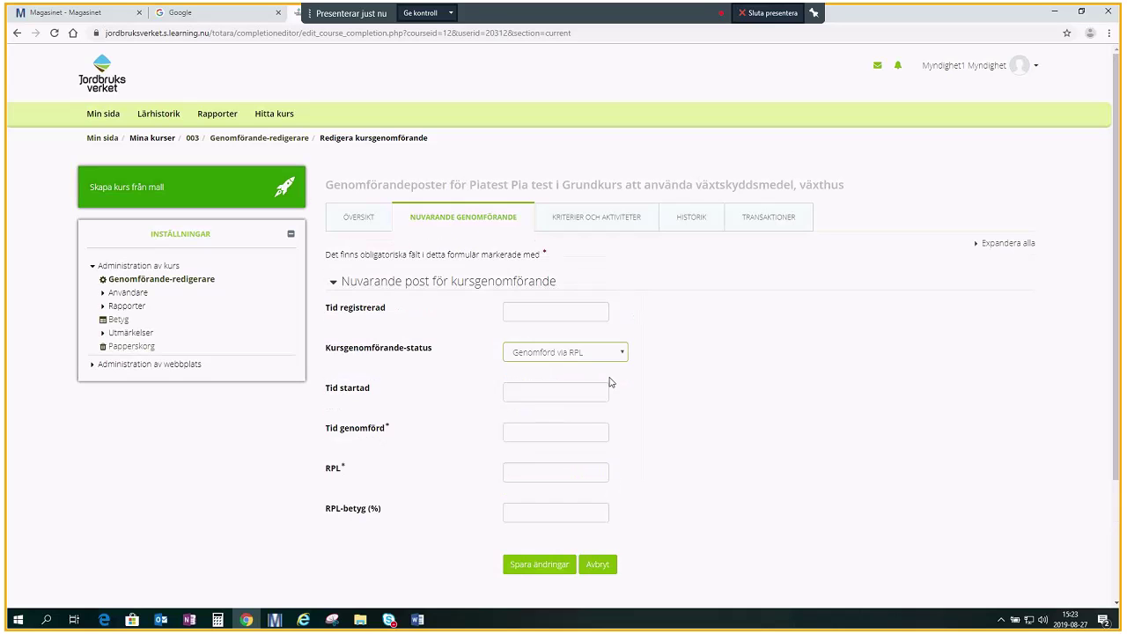
click(519, 319)
key(ctrl+v)
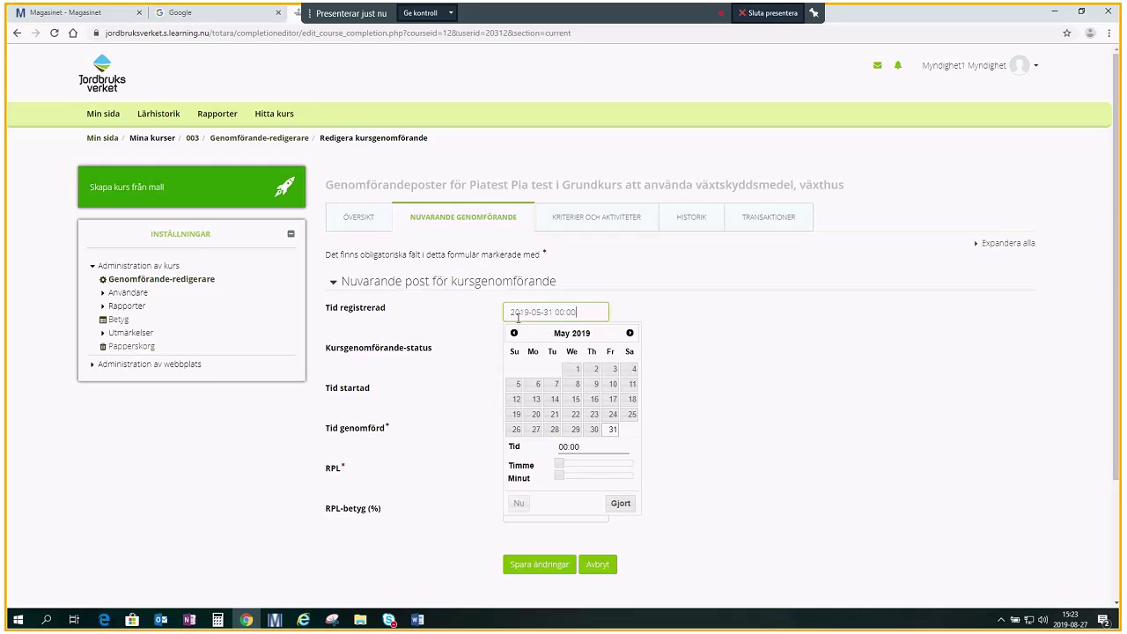
click(617, 509)
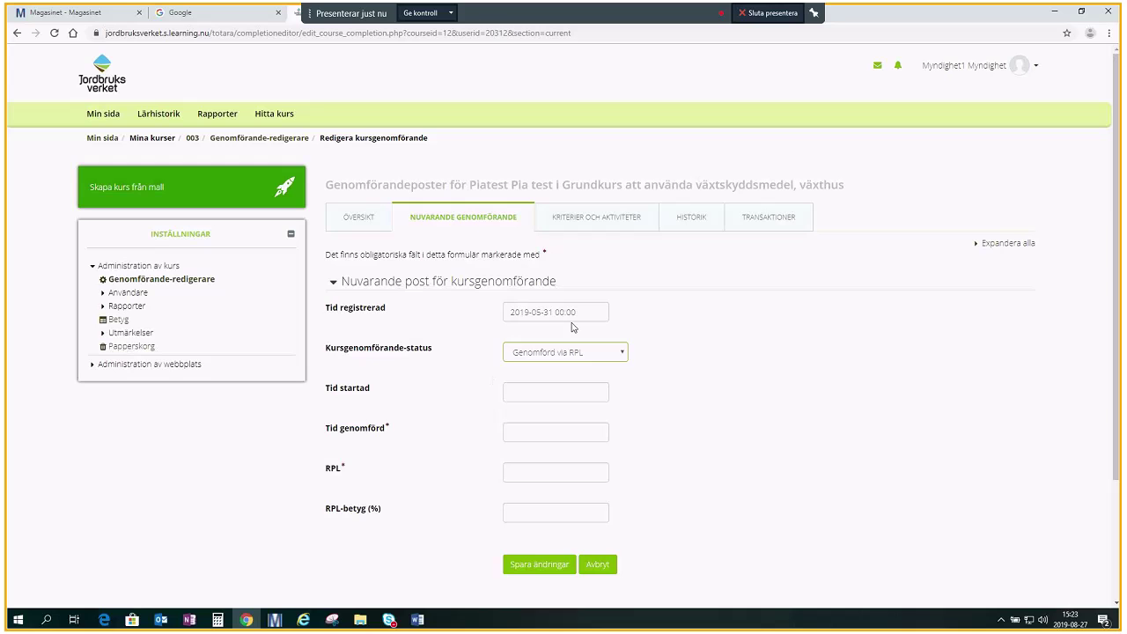
click(519, 392)
key(ctrl+v)
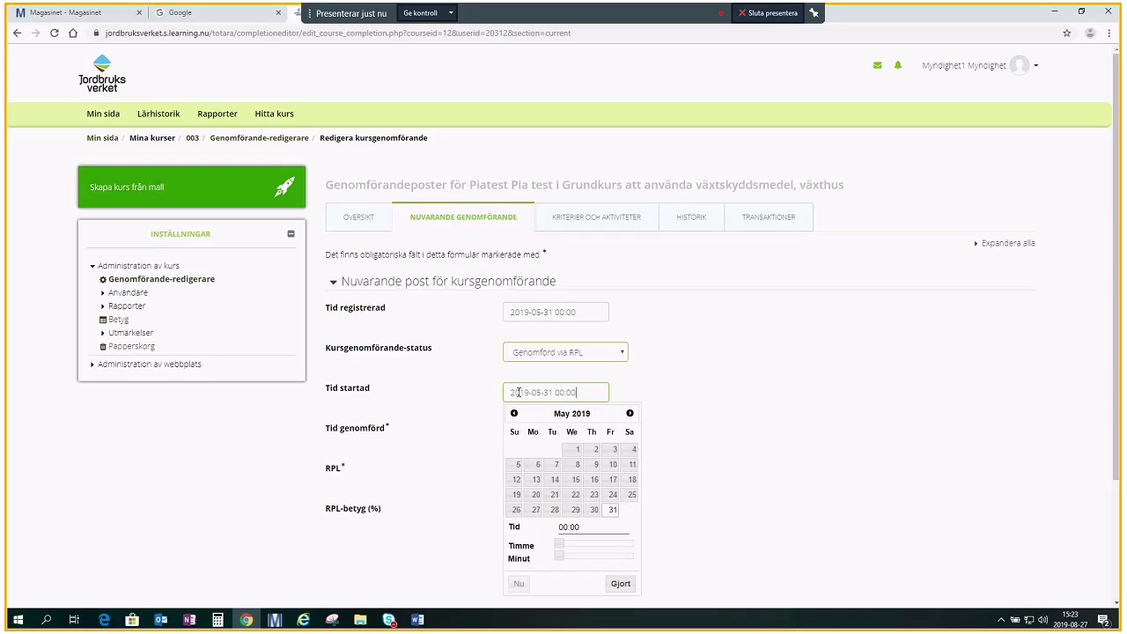
click(620, 583)
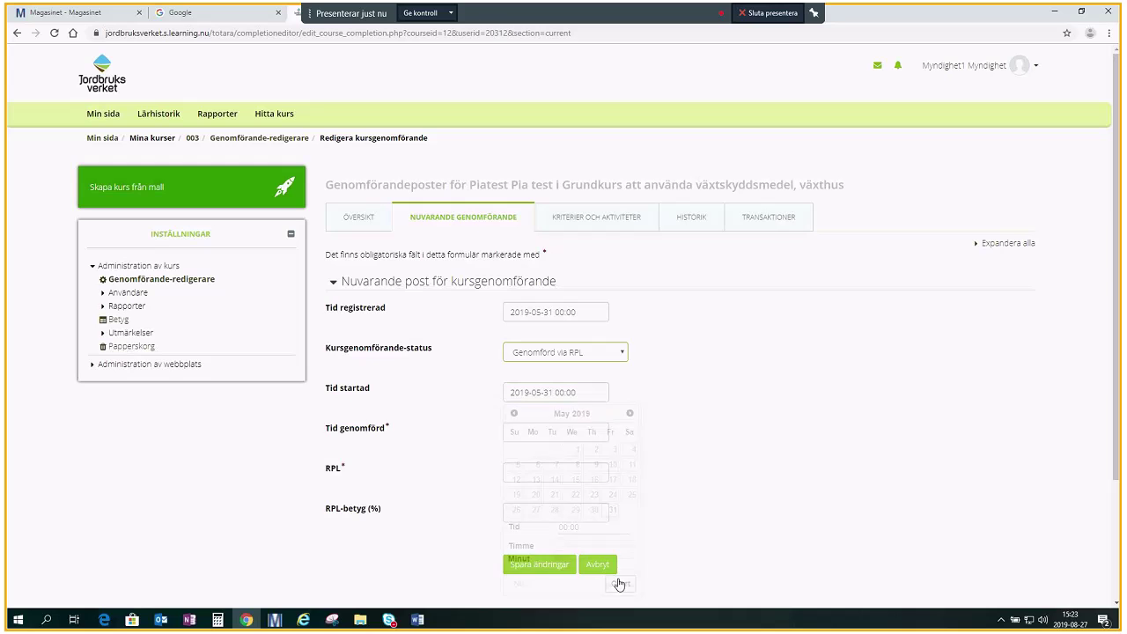
click(559, 432)
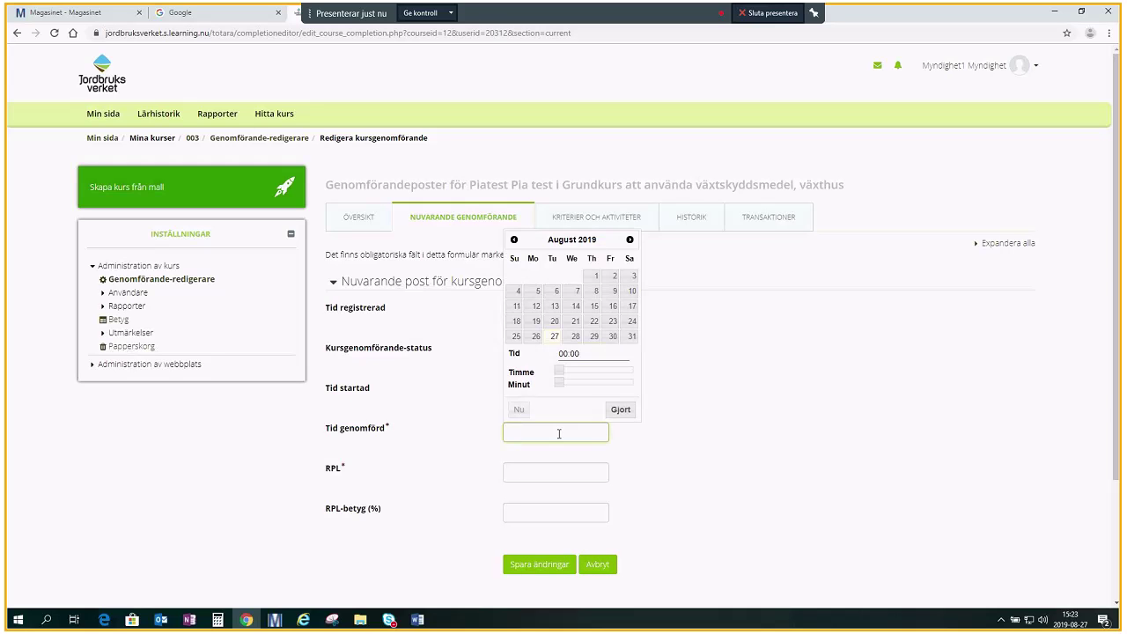
key(ctrl+v)
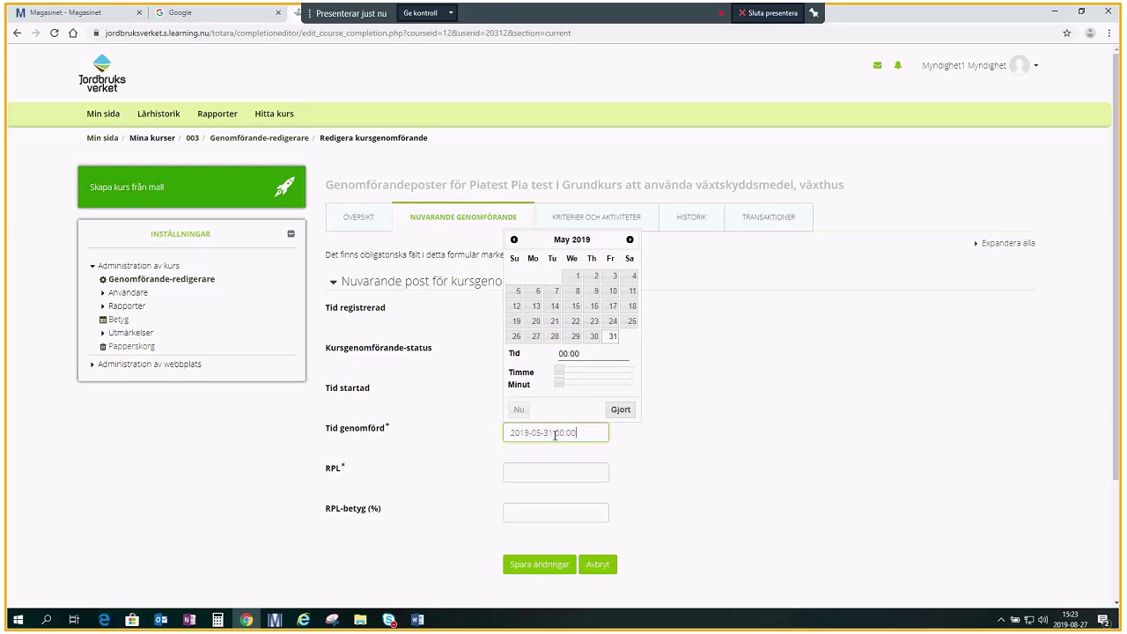
click(621, 410)
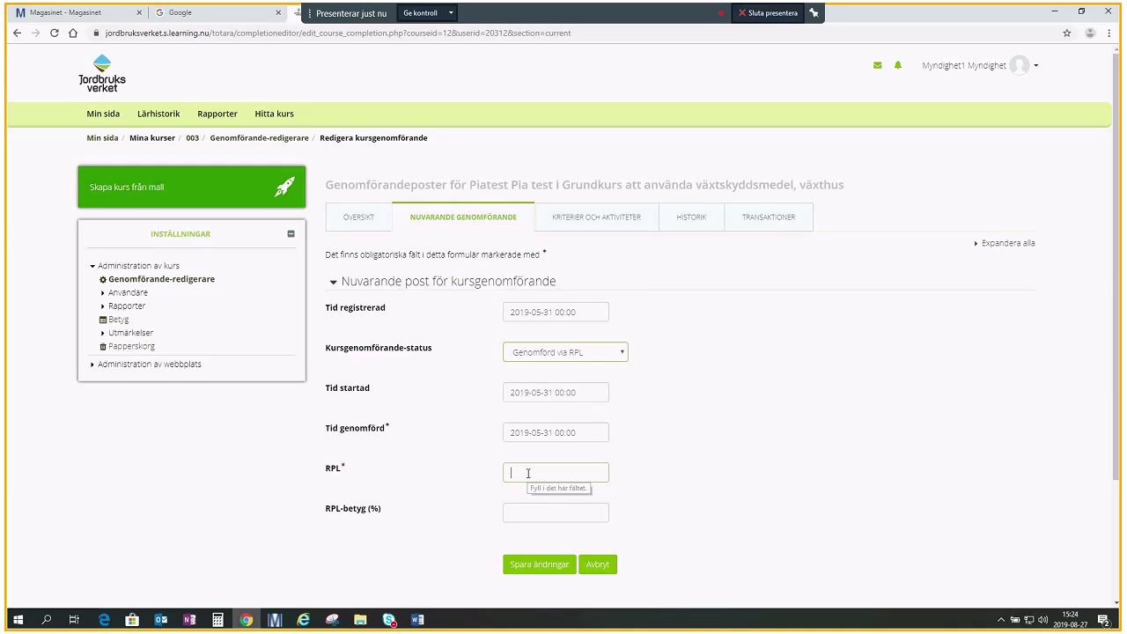
- Enter 'Via Import' as the RPL text, fixing a typo, and RPL grade 100
text(Via i,mport)
click(529, 476)
key(BackSpace)
key(BackSpace)
text(I)
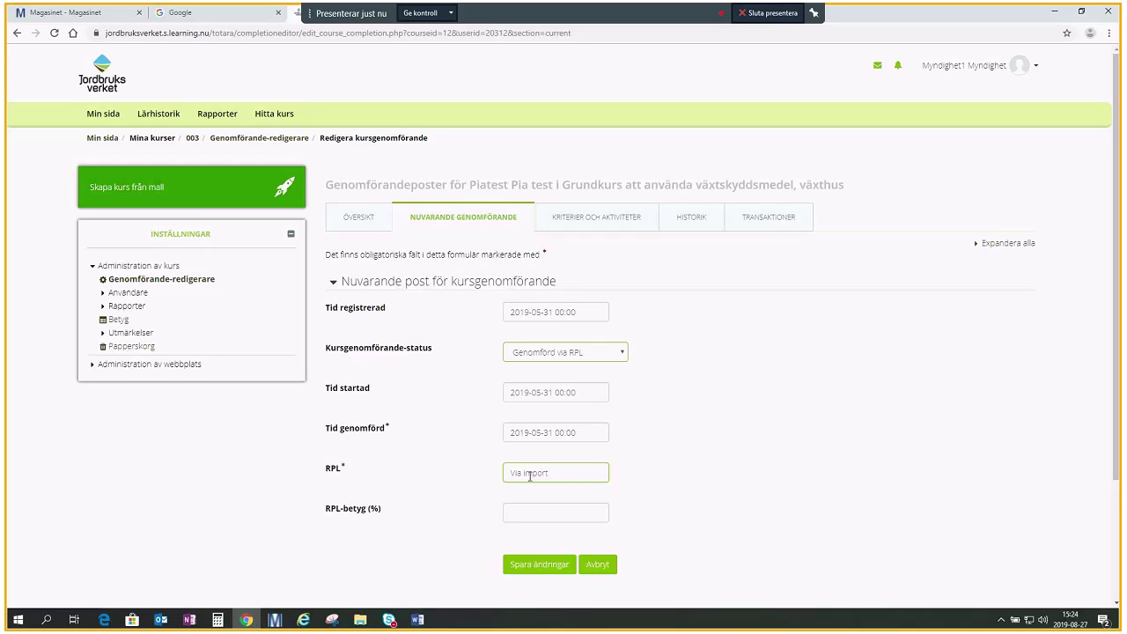
click(539, 518)
text(100)
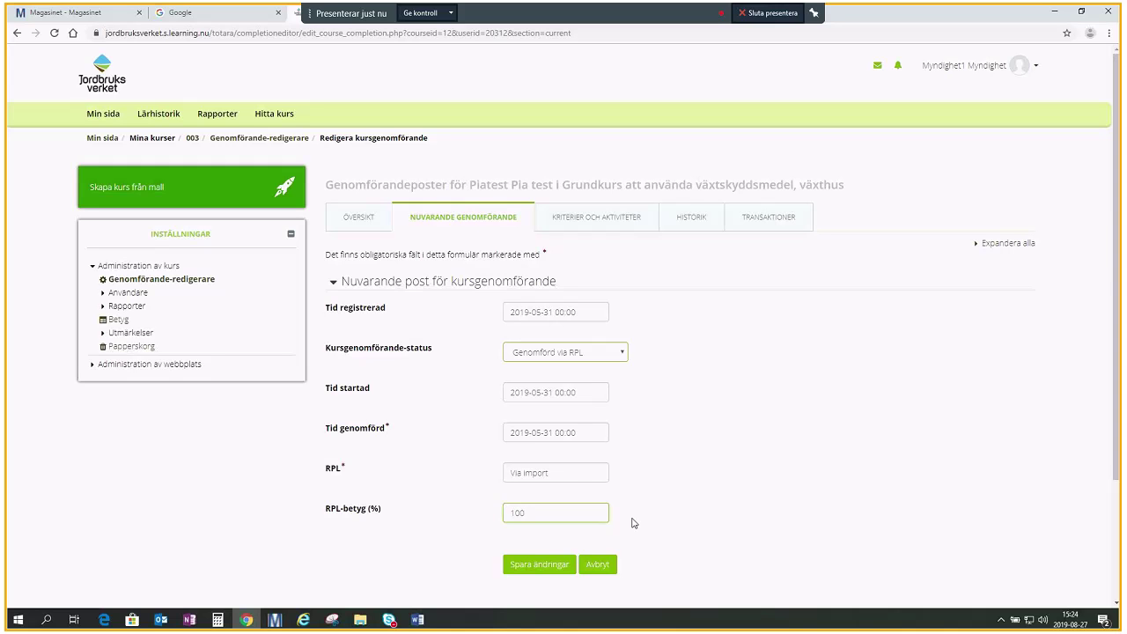
- Save the completion record changes, confirm with Ja, and return to Rapporter
click(563, 568)
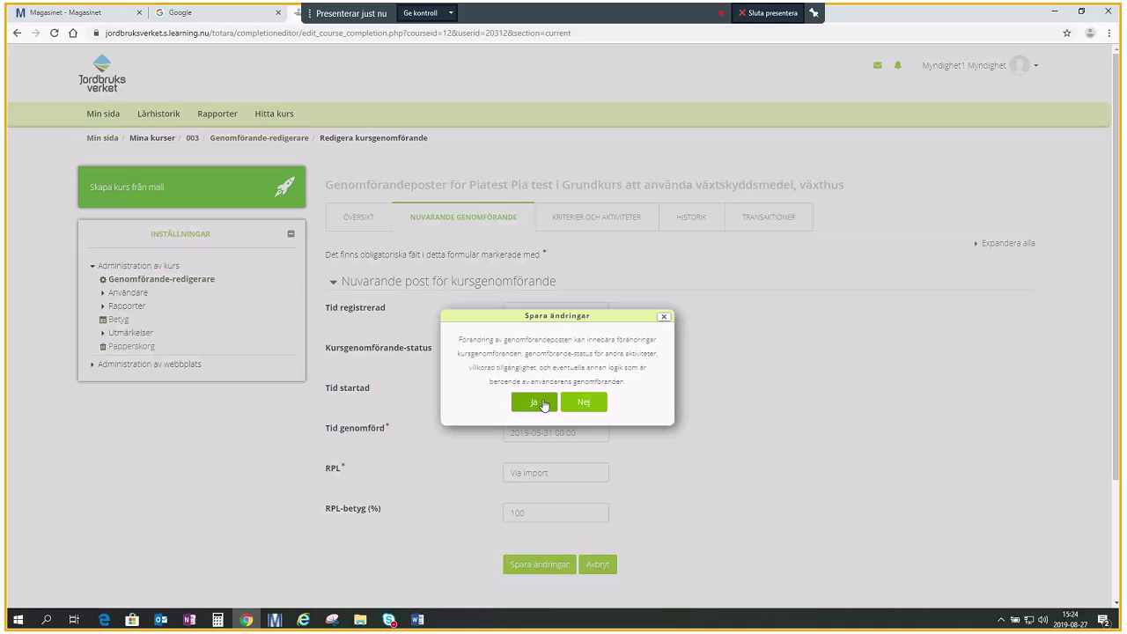
click(537, 403)
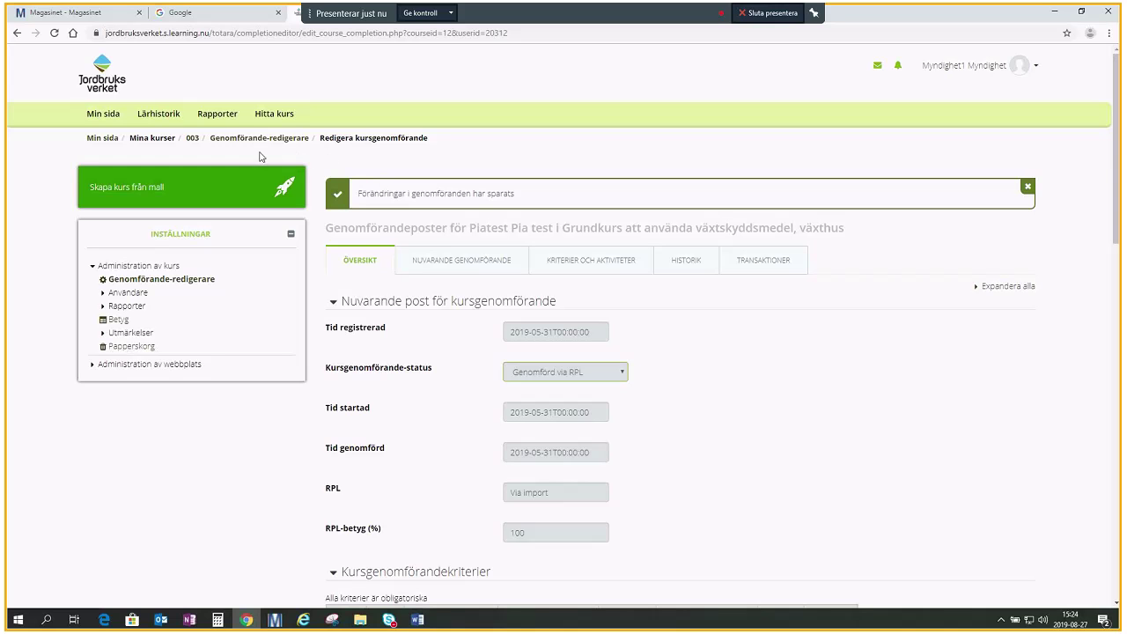
click(230, 122)
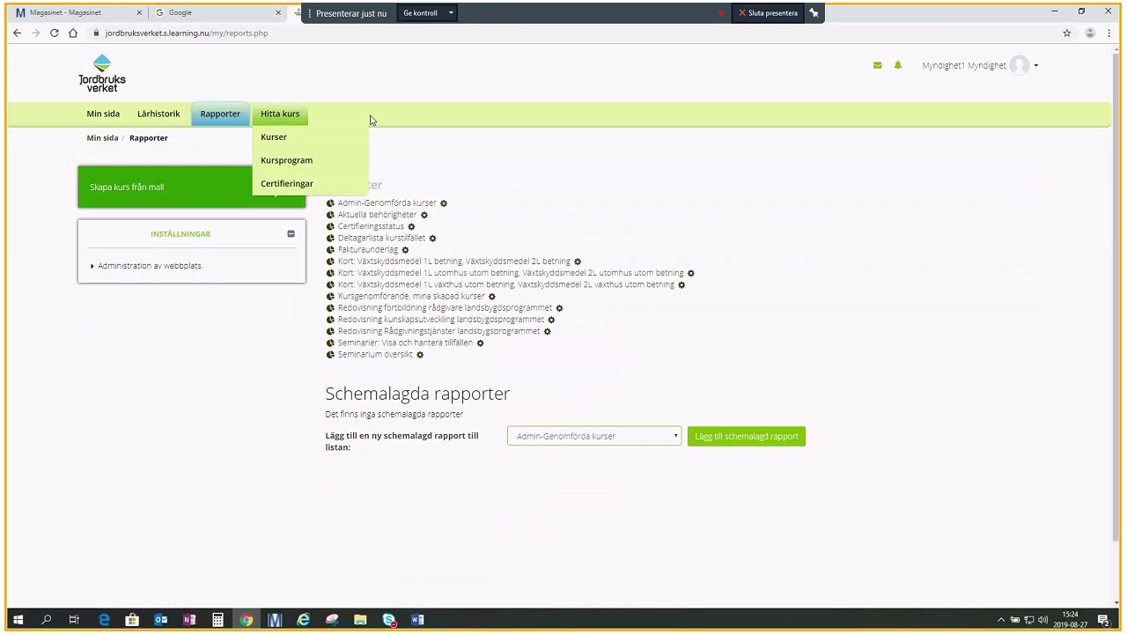
- Rerun Certifieringsstatus filtered on the test user's personnummer and view the single record
click(380, 234)
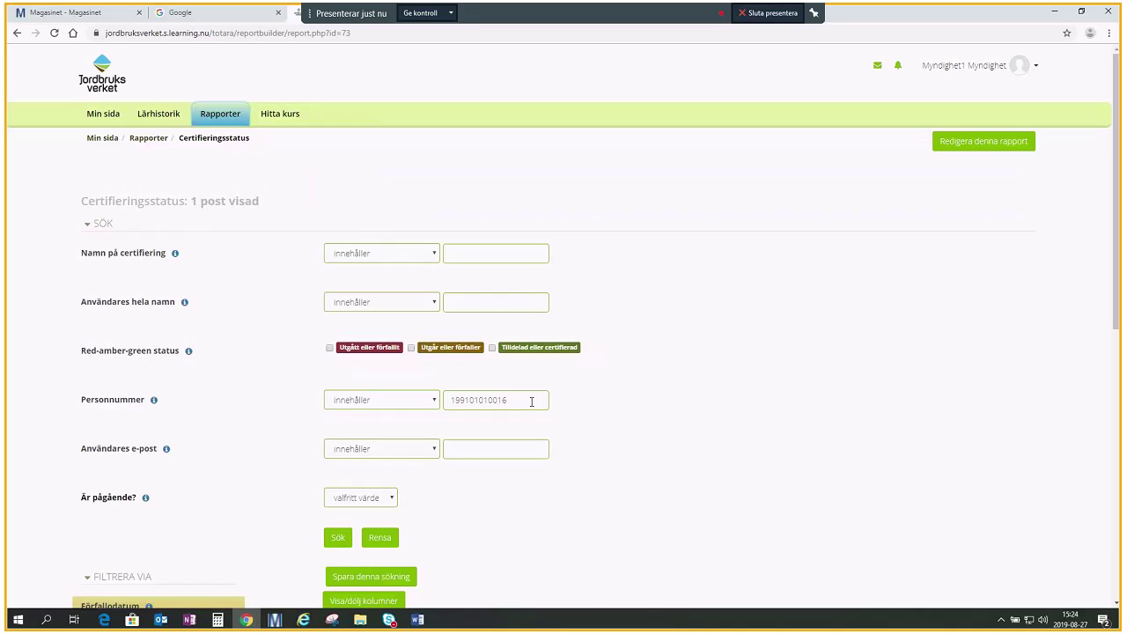
drag(531, 401, 428, 406)
click(590, 467)
click(338, 539)
drag(1117, 280, 1117, 280)
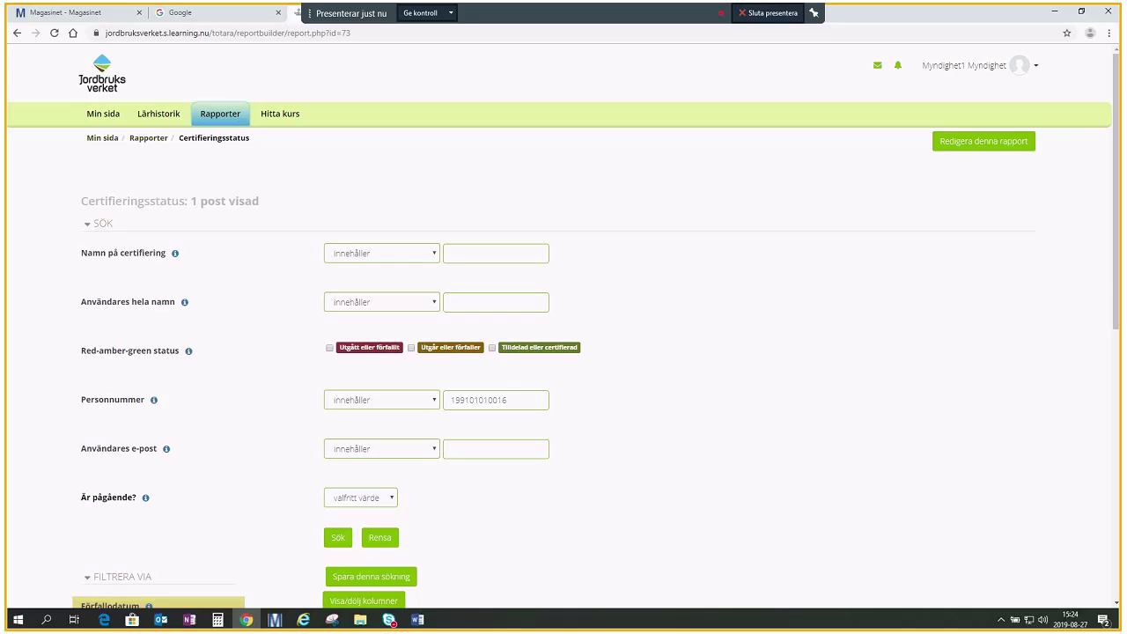